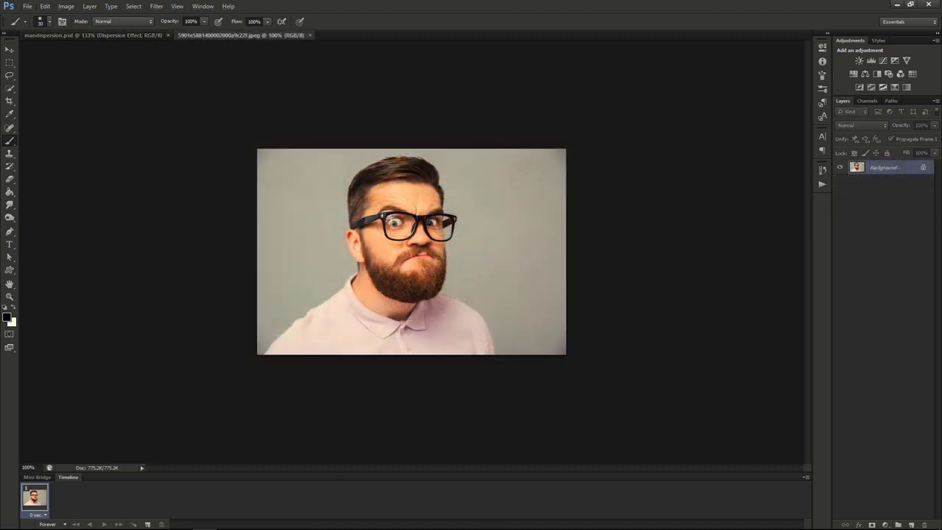
Step: Duplicate the Background layer under the name Background copy
{"action": "left_click", "coordinate": [691, 191]}
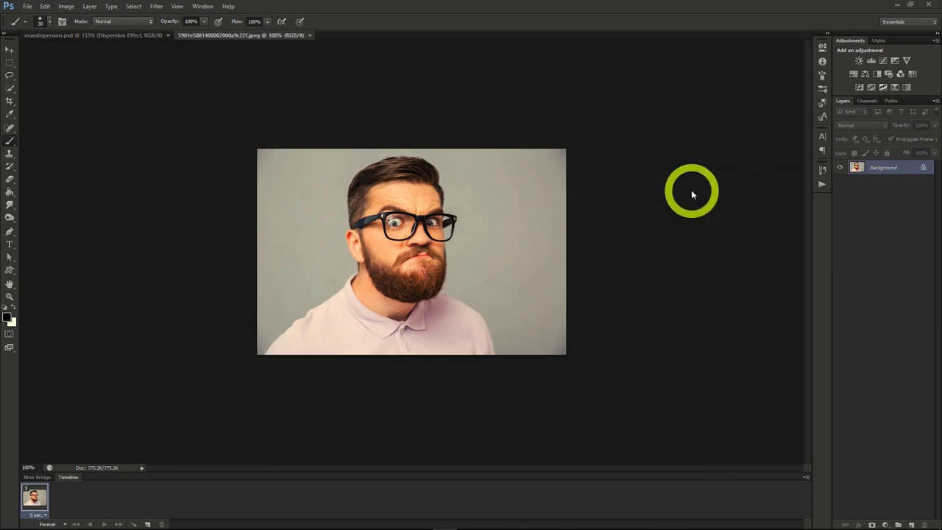
{"action": "right_click", "coordinate": [876, 167]}
{"action": "left_click", "coordinate": [870, 188]}
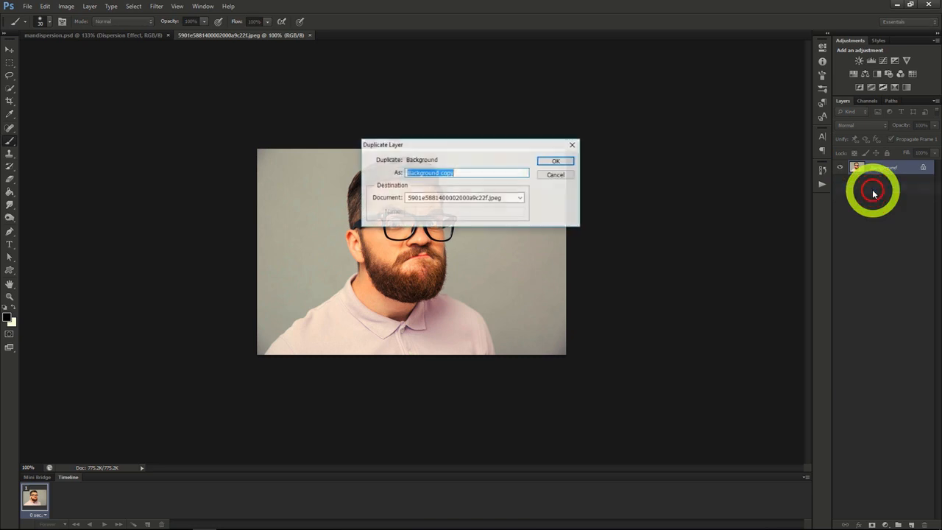
{"action": "left_click", "coordinate": [554, 161]}
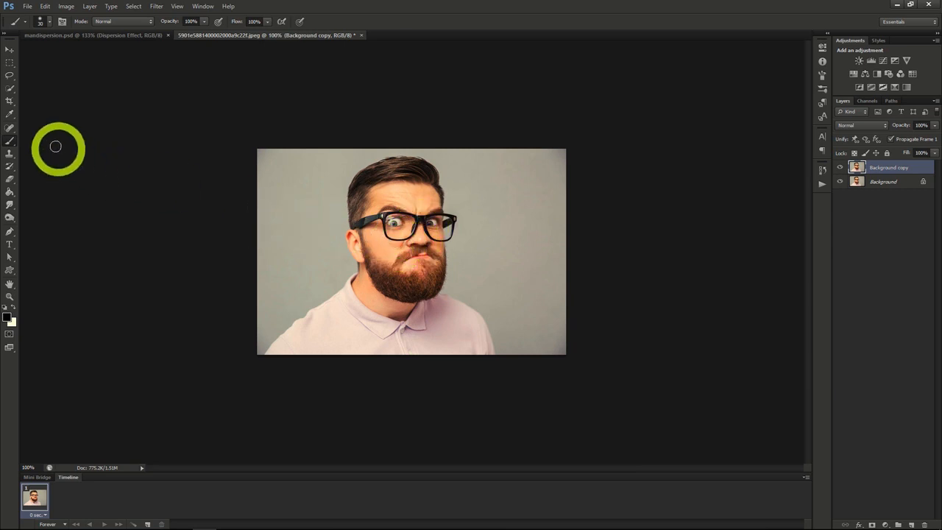
Step: On the Background layer, draw a loose Lasso selection around the man's head and shoulders down to the image's lower edge
{"action": "left_click", "coordinate": [8, 74]}
{"action": "key", "text": "alt+["}
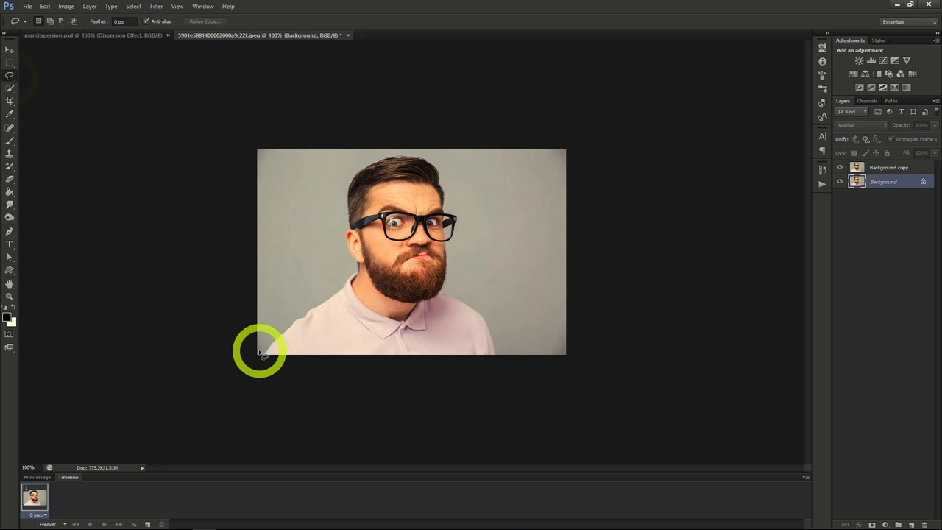
{"action": "mouse_move", "coordinate": [258, 353]}
{"action": "left_mouse_down"}
{"action": "mouse_move", "coordinate": [287, 286]}
{"action": "mouse_move", "coordinate": [310, 287]}
{"action": "mouse_move", "coordinate": [338, 268]}
{"action": "mouse_move", "coordinate": [346, 174]}
{"action": "mouse_move", "coordinate": [365, 156]}
{"action": "mouse_move", "coordinate": [437, 155]}
{"action": "mouse_move", "coordinate": [467, 221]}
{"action": "mouse_move", "coordinate": [468, 285]}
{"action": "mouse_move", "coordinate": [500, 340]}
{"action": "mouse_move", "coordinate": [493, 361]}
{"action": "mouse_move", "coordinate": [428, 373]}
{"action": "mouse_move", "coordinate": [286, 370]}
{"action": "mouse_move", "coordinate": [252, 363]}
{"action": "mouse_move", "coordinate": [263, 342]}
{"action": "left_mouse_up"}
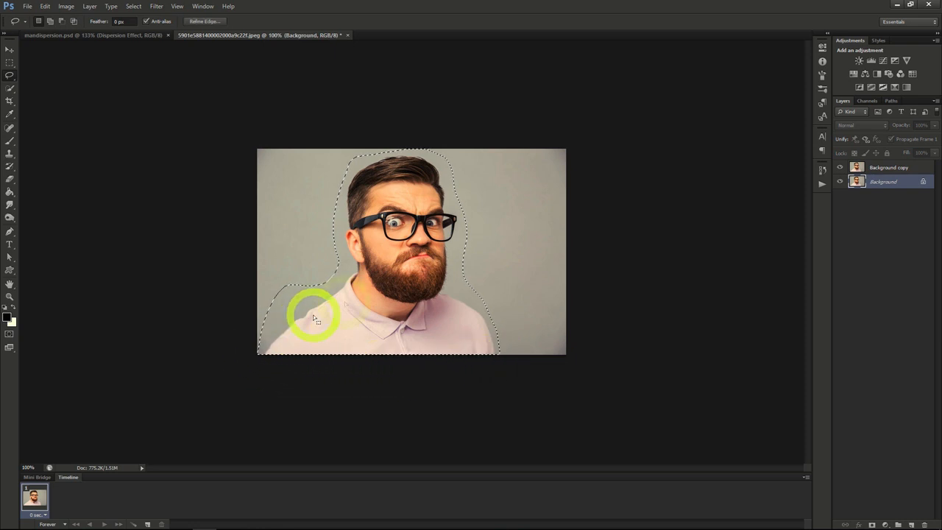
Step: Fill the selected area around the man with Content-Aware, using Normal mode and 100% opacity
{"action": "right_click", "coordinate": [345, 303]}
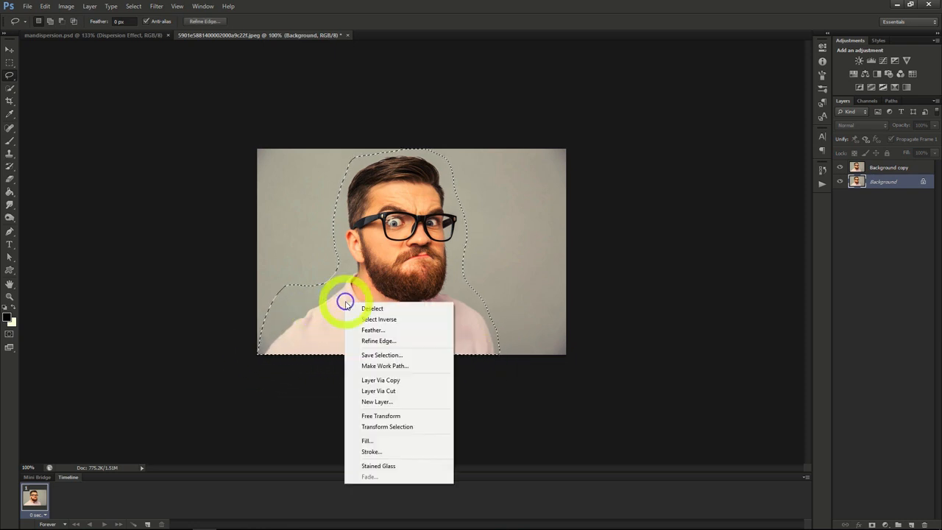
{"action": "left_click", "coordinate": [382, 442]}
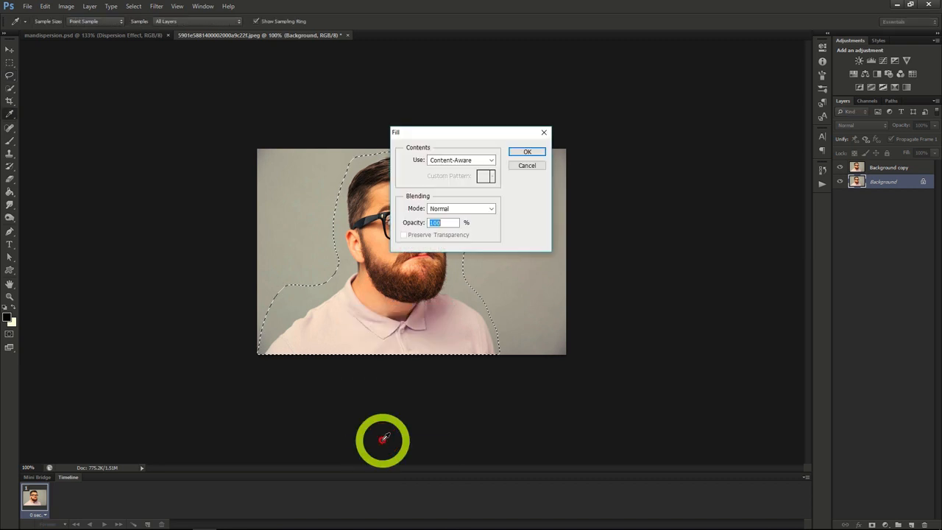
{"action": "left_click", "coordinate": [526, 151]}
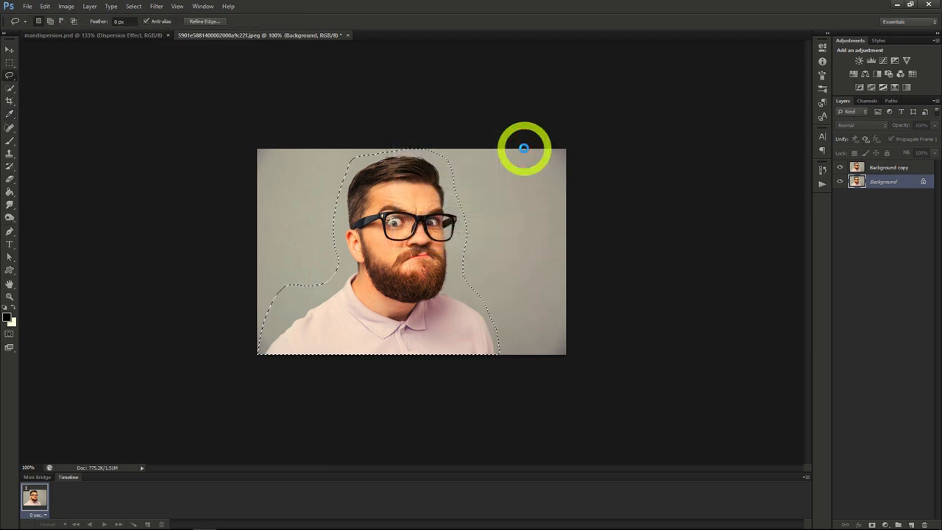
{"action": "left_click", "coordinate": [743, 189]}
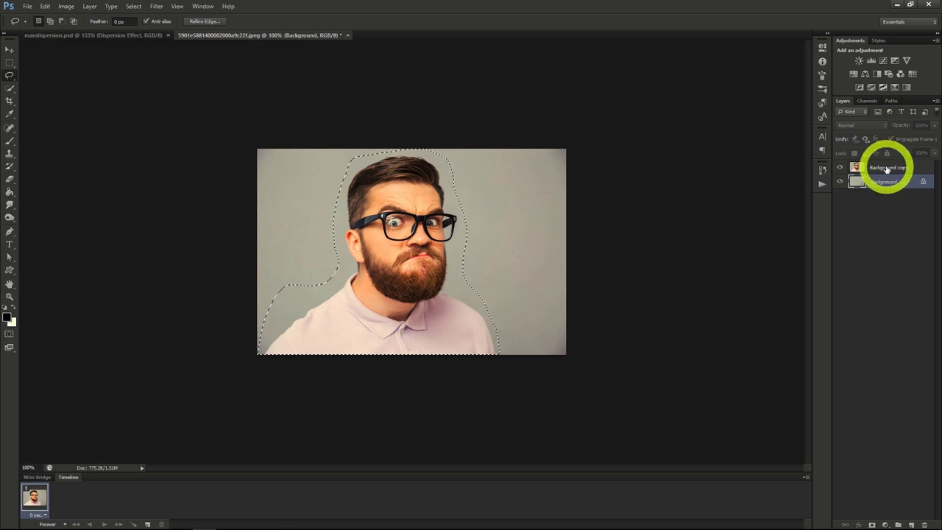
Step: On the Background copy layer, clear the lasso selection and select the whole man with the Quick Selection tool
{"action": "left_click", "coordinate": [887, 168]}
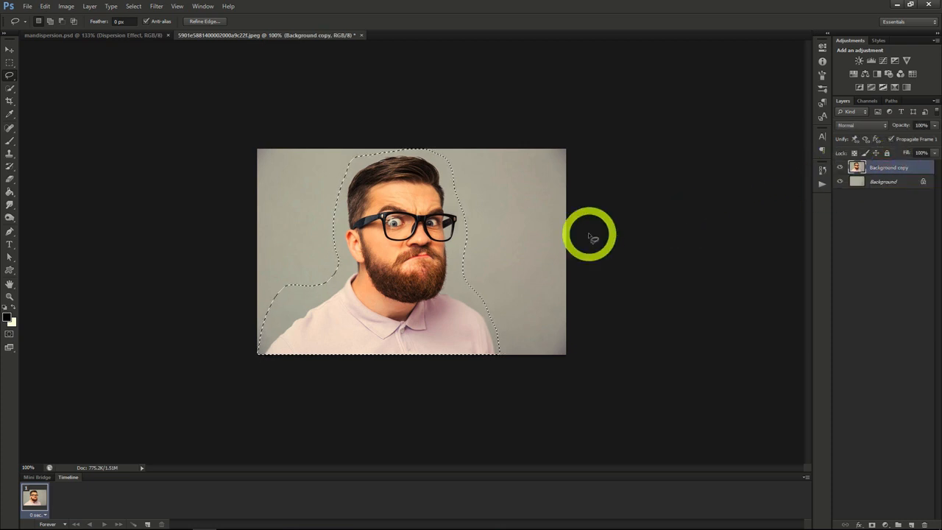
{"action": "left_click", "coordinate": [10, 89]}
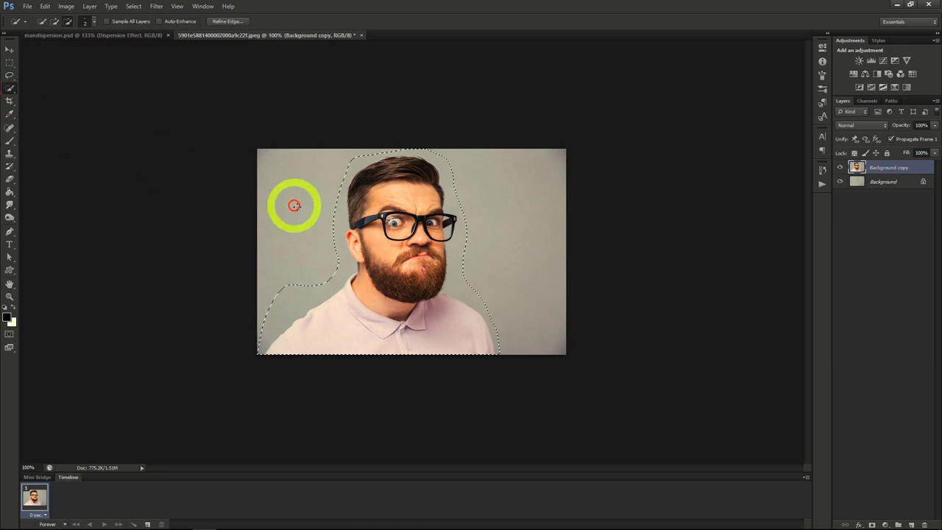
{"action": "right_click", "coordinate": [305, 210]}
{"action": "left_click", "coordinate": [315, 218]}
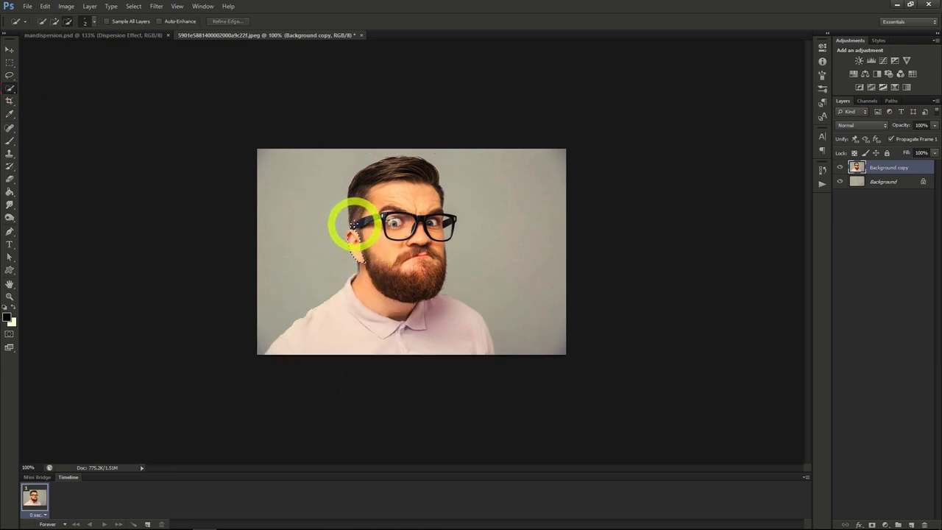
{"action": "mouse_move", "coordinate": [372, 172]}
{"action": "left_mouse_down"}
{"action": "mouse_move", "coordinate": [411, 161]}
{"action": "mouse_move", "coordinate": [428, 167]}
{"action": "mouse_move", "coordinate": [443, 232]}
{"action": "mouse_move", "coordinate": [432, 290]}
{"action": "mouse_move", "coordinate": [397, 218]}
{"action": "mouse_move", "coordinate": [382, 234]}
{"action": "mouse_move", "coordinate": [389, 266]}
{"action": "mouse_move", "coordinate": [365, 297]}
{"action": "left_mouse_up"}
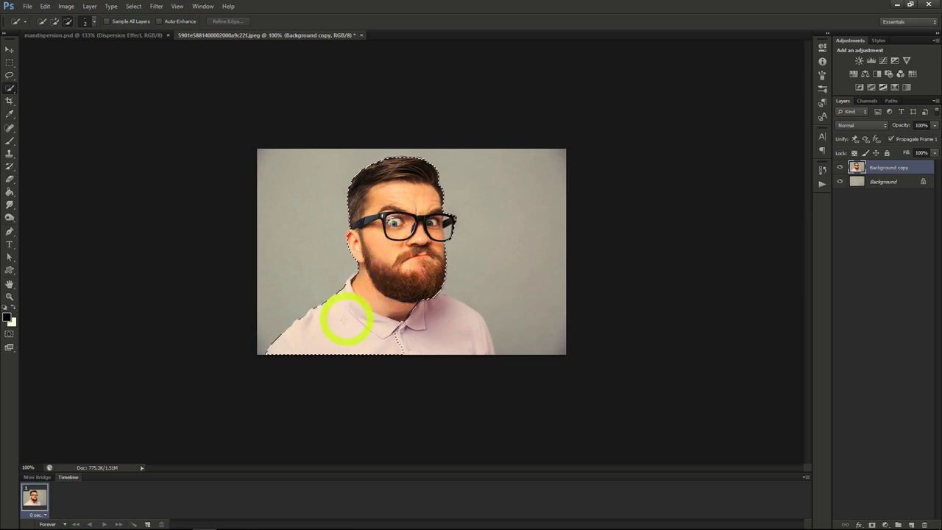
{"action": "mouse_move", "coordinate": [322, 330]}
{"action": "left_mouse_down"}
{"action": "mouse_move", "coordinate": [454, 332]}
{"action": "mouse_move", "coordinate": [382, 311]}
{"action": "mouse_move", "coordinate": [352, 279]}
{"action": "left_mouse_up"}
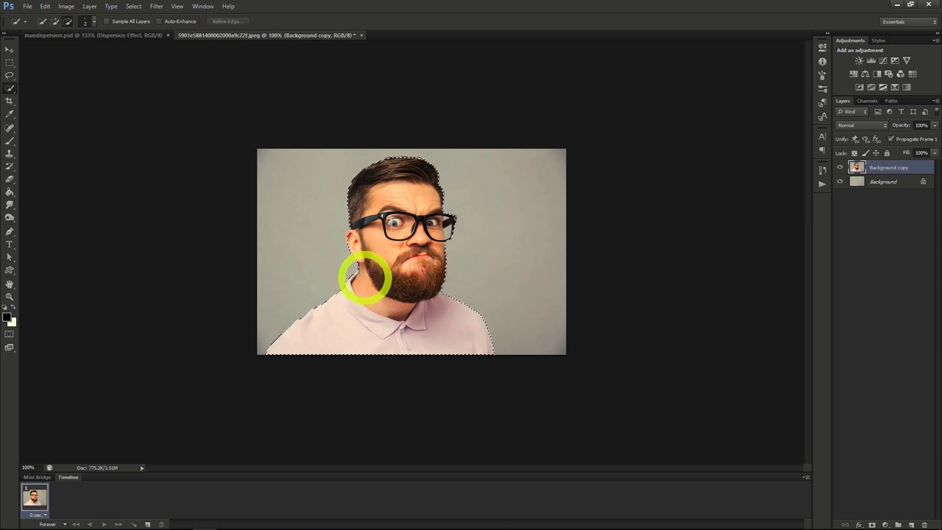
{"action": "left_click_drag", "start_coordinate": [383, 249], "coordinate": [382, 250]}
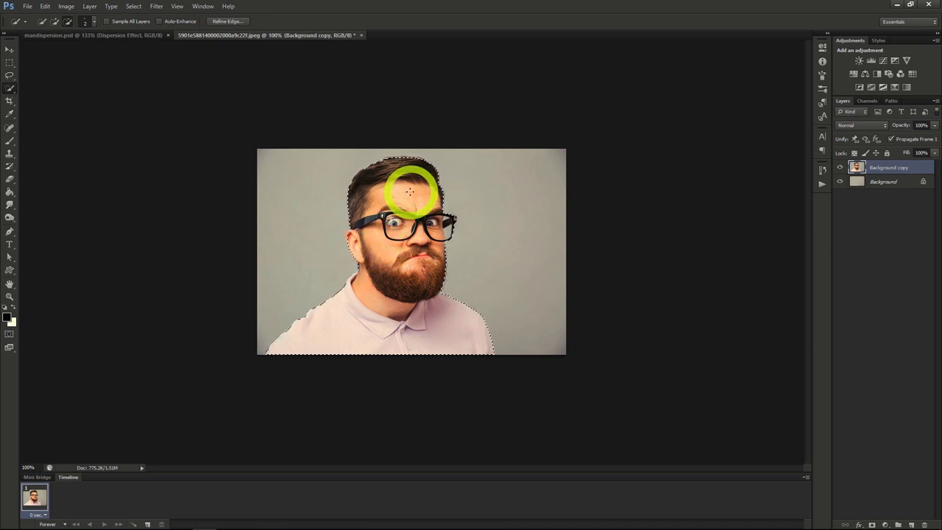
Step: Use Refine Edge to output the man's selection as a layer mask, and check the masked layer by toggling its visibility
{"action": "left_click", "coordinate": [228, 22]}
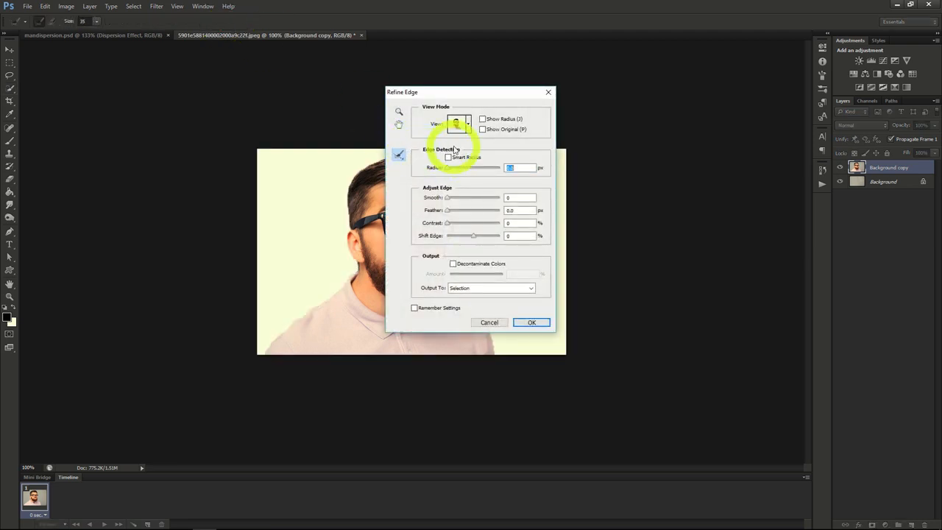
{"action": "left_click_drag", "start_coordinate": [474, 92], "coordinate": [672, 103]}
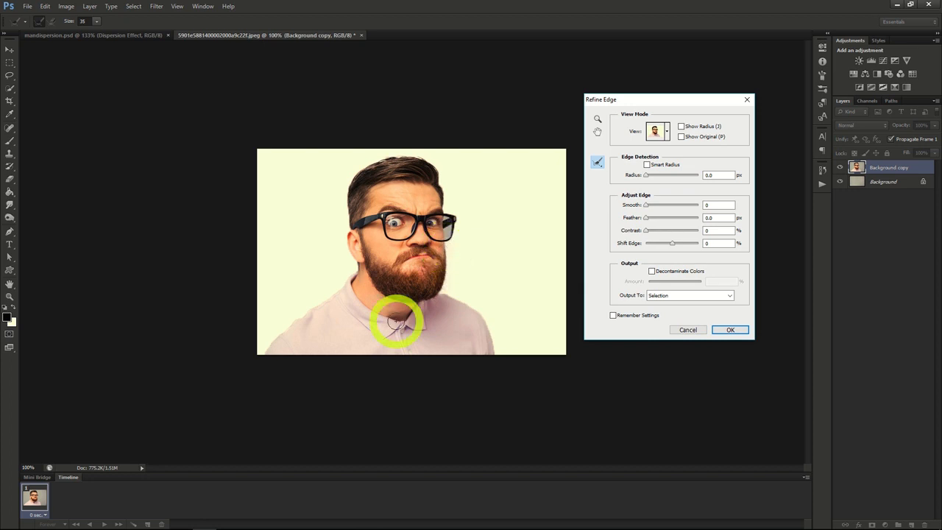
{"action": "left_click", "coordinate": [679, 298]}
{"action": "left_click", "coordinate": [677, 315]}
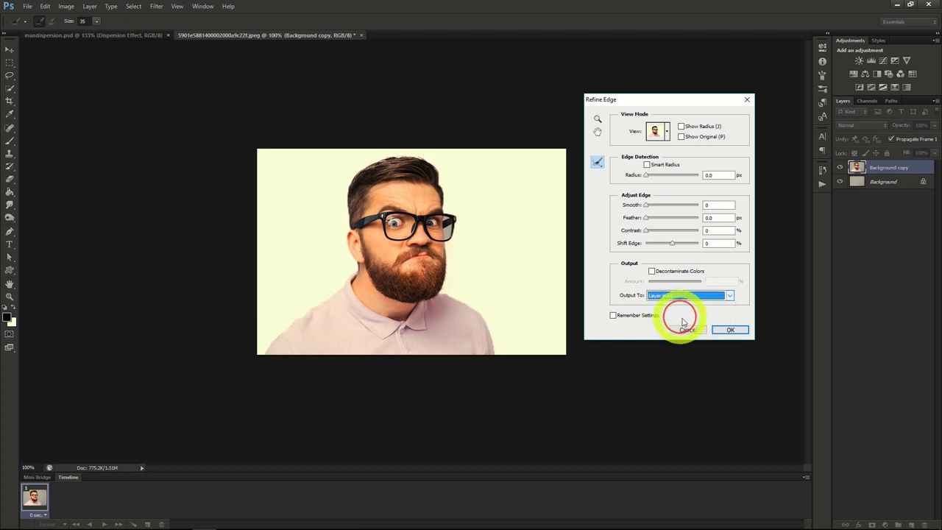
{"action": "left_click", "coordinate": [730, 330]}
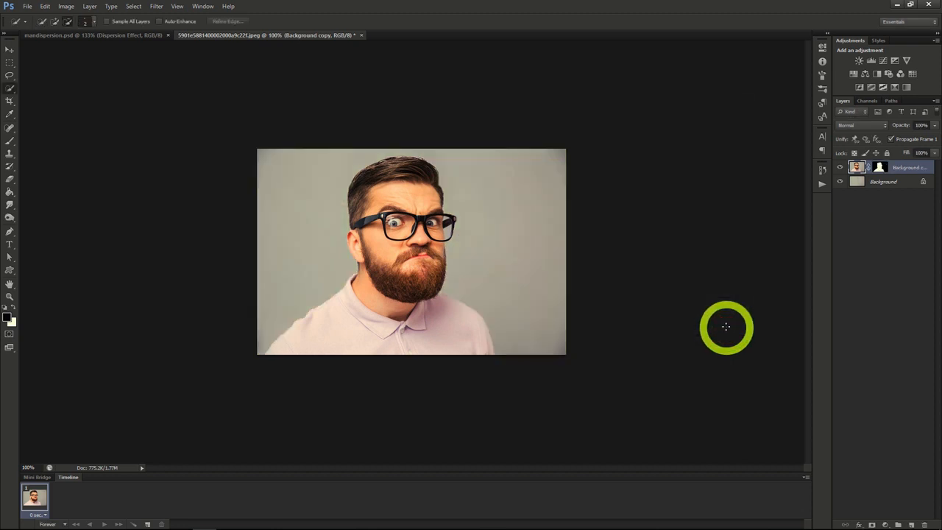
{"action": "left_click", "coordinate": [840, 170]}
{"action": "left_click", "coordinate": [840, 170]}
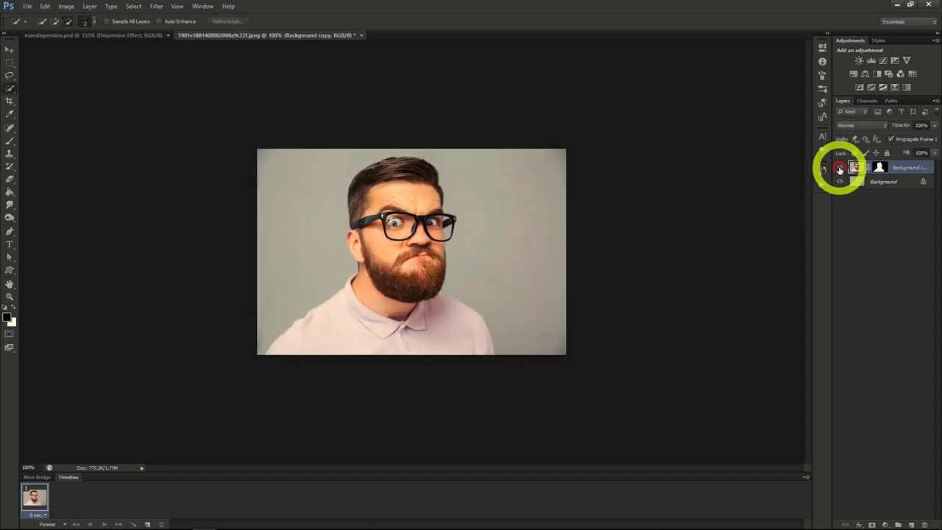
Step: Duplicate the masked Background copy layer and name the duplicate Dispersion Effect
{"action": "right_click", "coordinate": [909, 167]}
{"action": "left_click", "coordinate": [870, 198]}
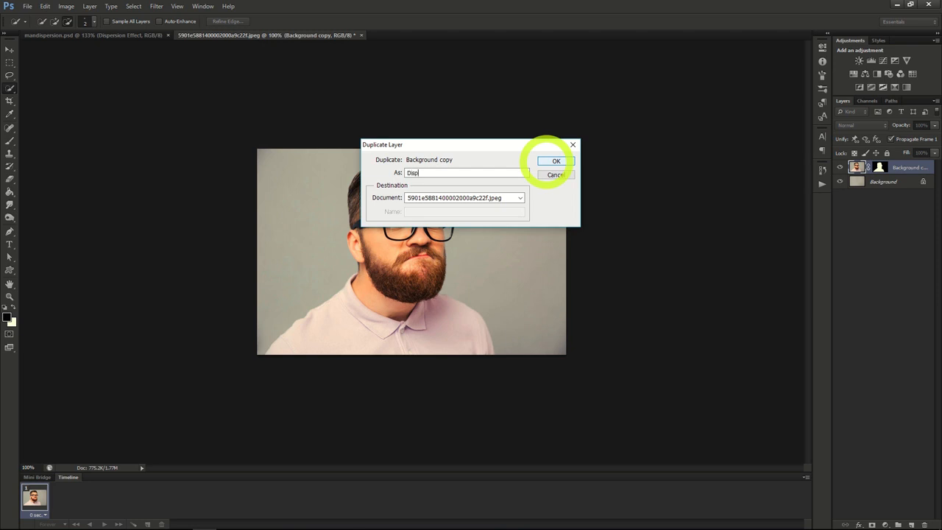
{"action": "type", "text": "ct"}
{"action": "left_click", "coordinate": [556, 160]}
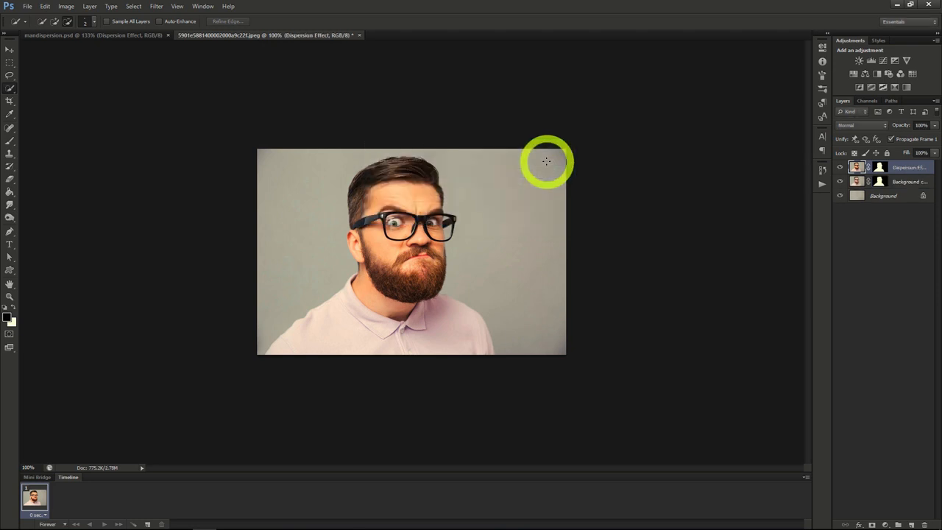
Step: Duplicate the Dispersion Effect layer and name the duplicate Man
{"action": "right_click", "coordinate": [895, 171]}
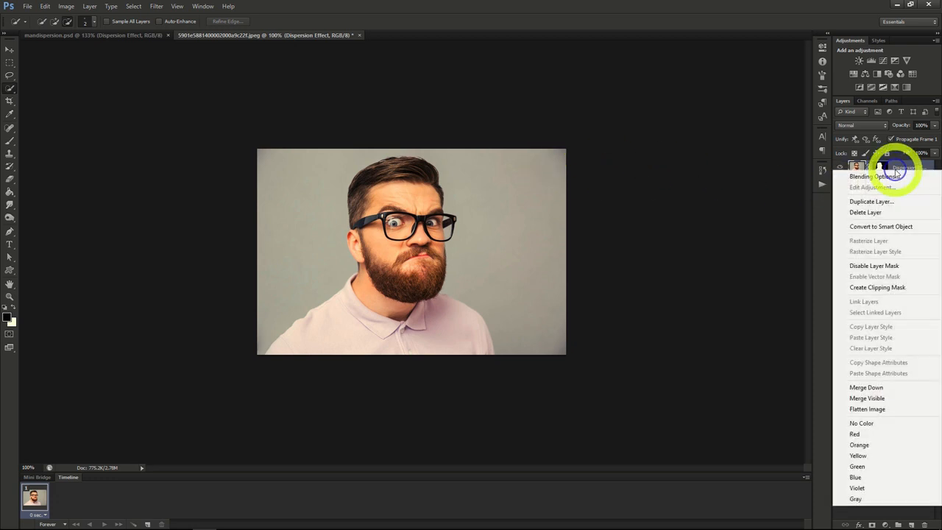
{"action": "left_click", "coordinate": [871, 201]}
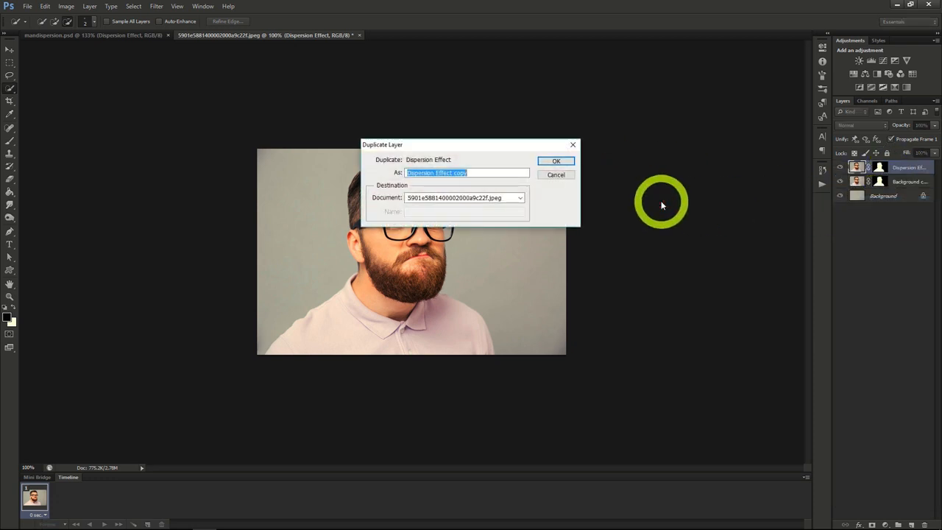
{"action": "type", "text": "Man"}
{"action": "key", "text": "Return"}
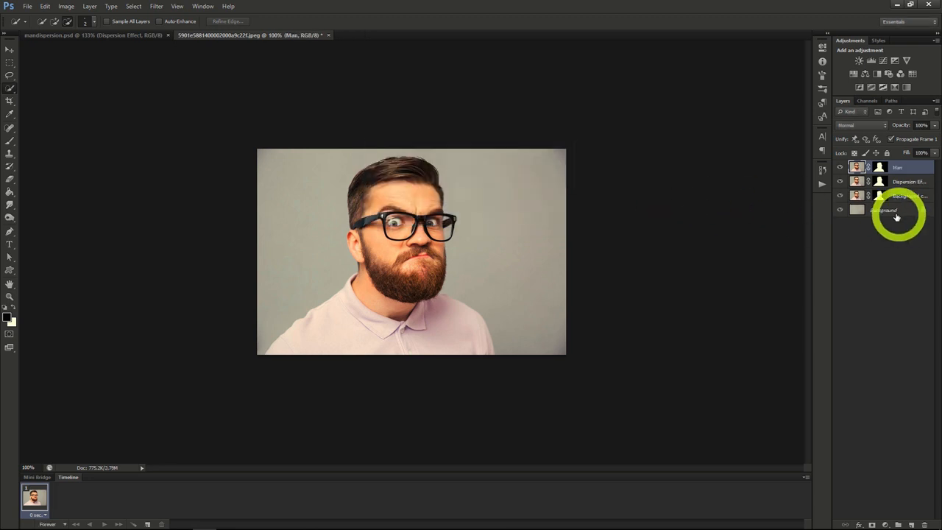
Step: Apply Liquify to the Dispersion Effect layer, warping the man's forehead, glasses, beard and shirt outward to the image's right edge with brush size 100
{"action": "left_click", "coordinate": [900, 181]}
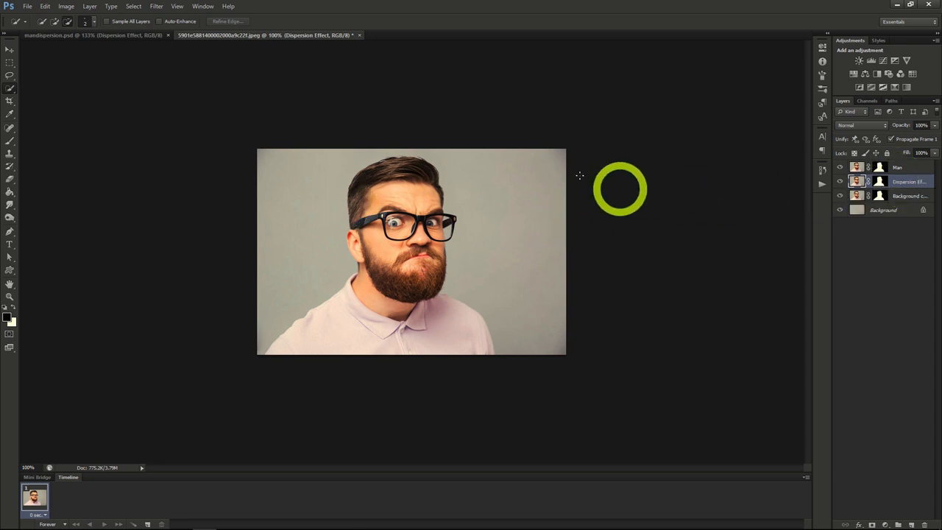
{"action": "left_click", "coordinate": [156, 7]}
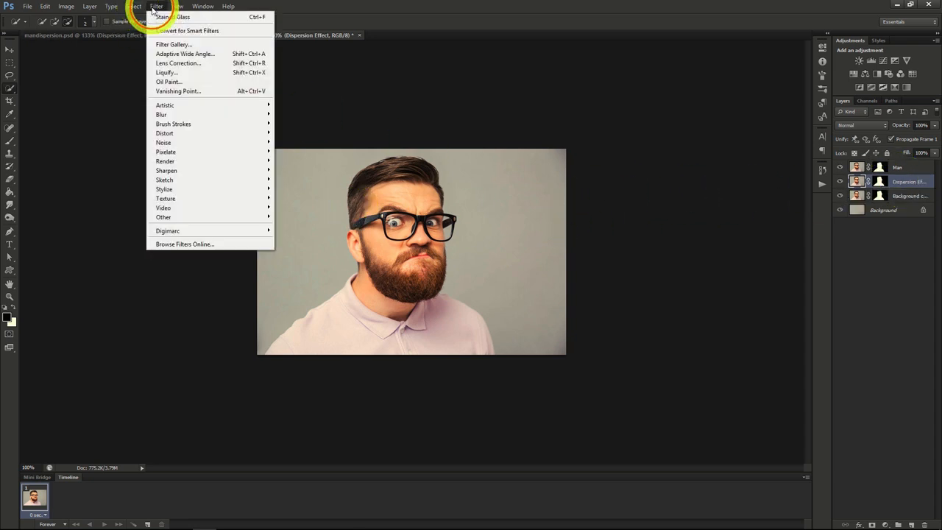
{"action": "left_click", "coordinate": [181, 73]}
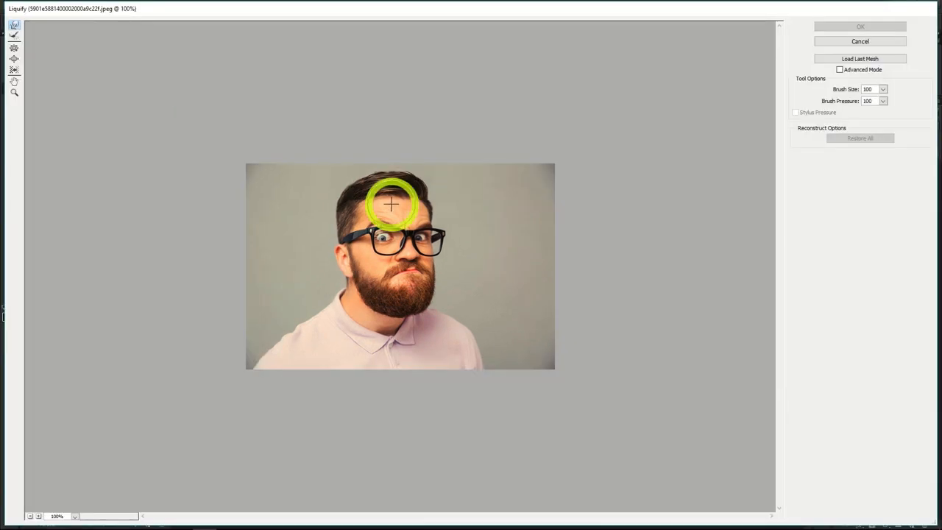
{"action": "mouse_move", "coordinate": [391, 204]}
{"action": "left_mouse_down"}
{"action": "mouse_move", "coordinate": [400, 211]}
{"action": "mouse_move", "coordinate": [419, 179]}
{"action": "mouse_move", "coordinate": [468, 151]}
{"action": "left_mouse_up"}
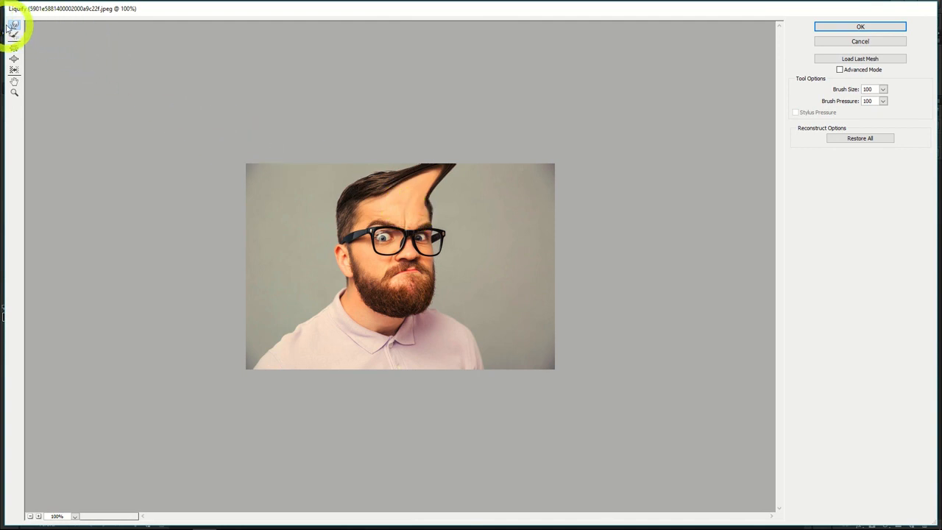
{"action": "left_click_drag", "start_coordinate": [421, 204], "coordinate": [477, 159]}
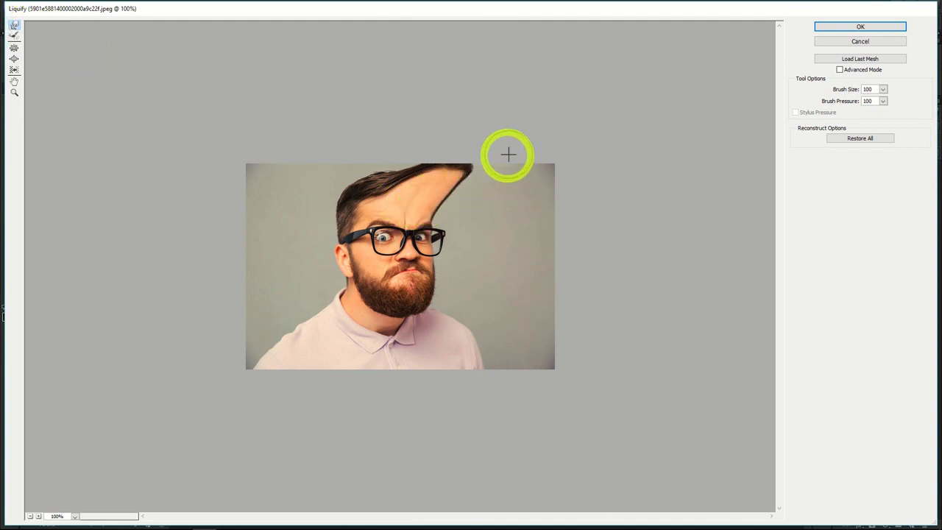
{"action": "left_click_drag", "start_coordinate": [416, 206], "coordinate": [550, 154]}
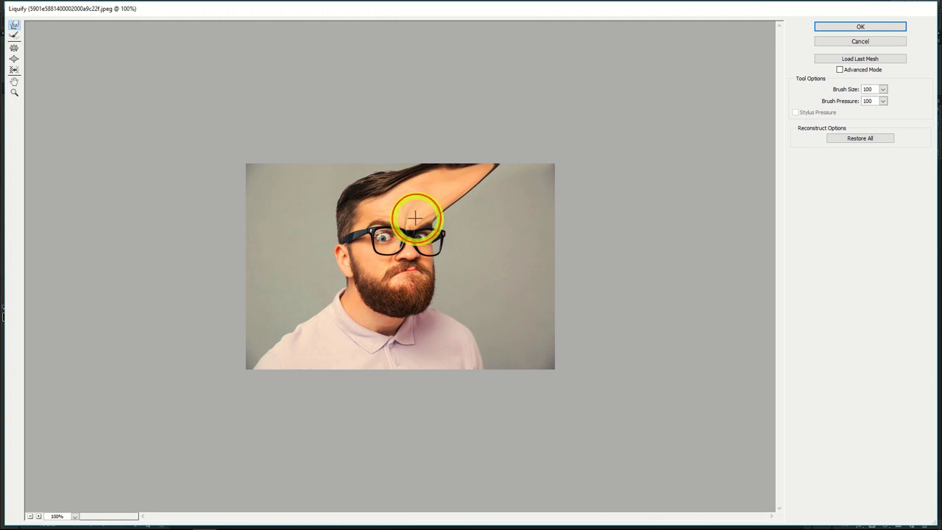
{"action": "left_click_drag", "start_coordinate": [413, 219], "coordinate": [569, 179]}
{"action": "left_click_drag", "start_coordinate": [419, 223], "coordinate": [574, 184]}
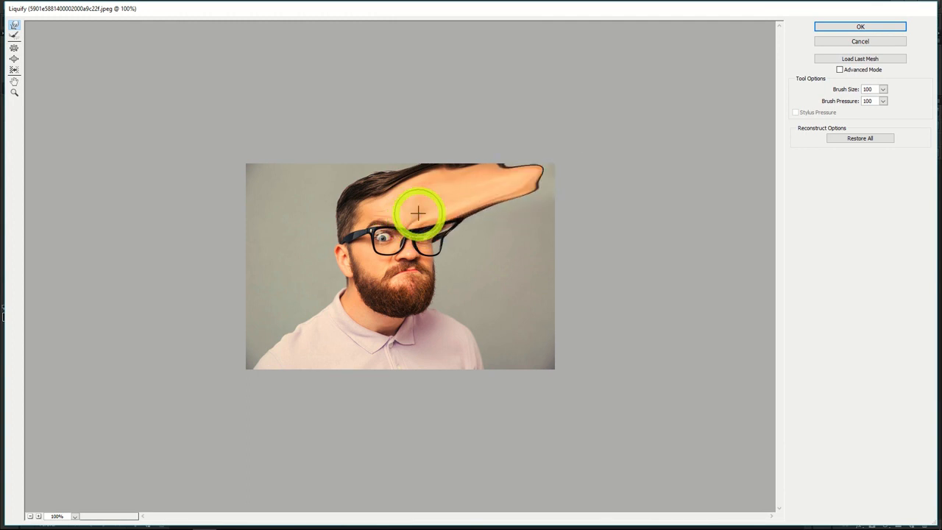
{"action": "left_click_drag", "start_coordinate": [418, 213], "coordinate": [549, 151]}
{"action": "mouse_move", "coordinate": [444, 201]}
{"action": "left_mouse_down"}
{"action": "mouse_move", "coordinate": [599, 193]}
{"action": "mouse_move", "coordinate": [595, 219]}
{"action": "left_mouse_up"}
{"action": "left_click_drag", "start_coordinate": [478, 214], "coordinate": [593, 216]}
{"action": "left_click_drag", "start_coordinate": [434, 231], "coordinate": [594, 245]}
{"action": "left_click_drag", "start_coordinate": [471, 236], "coordinate": [598, 252]}
{"action": "left_click_drag", "start_coordinate": [501, 231], "coordinate": [574, 233]}
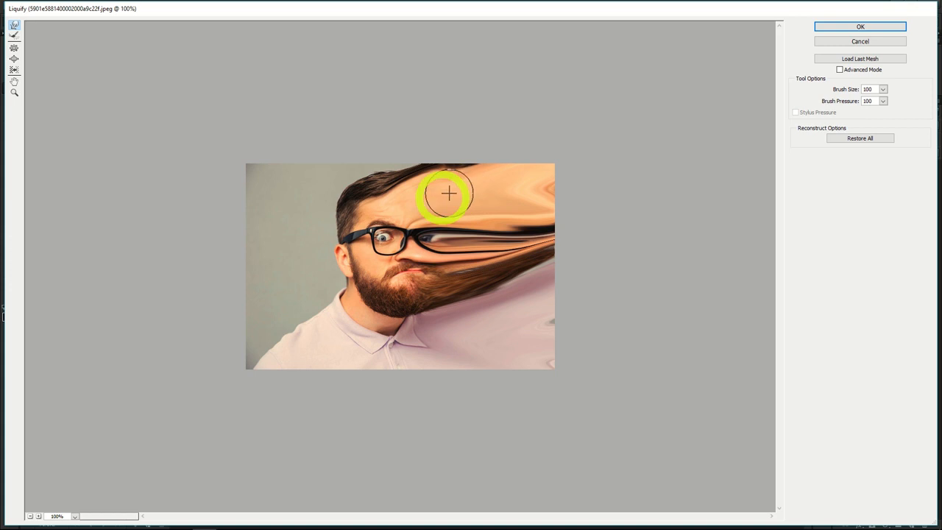
{"action": "left_click", "coordinate": [854, 27]}
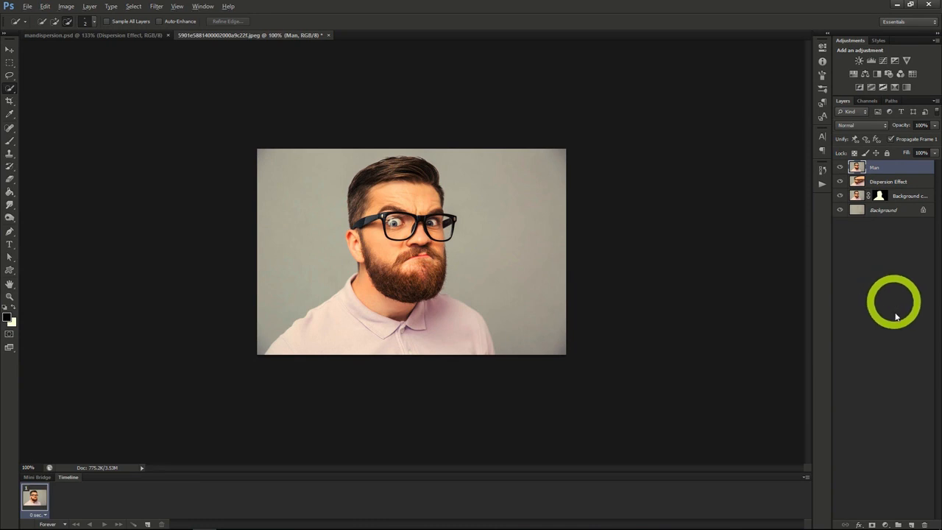
Step: Add a black layer mask that hides everything on the Dispersion Effect layer
{"action": "left_click", "coordinate": [879, 181]}
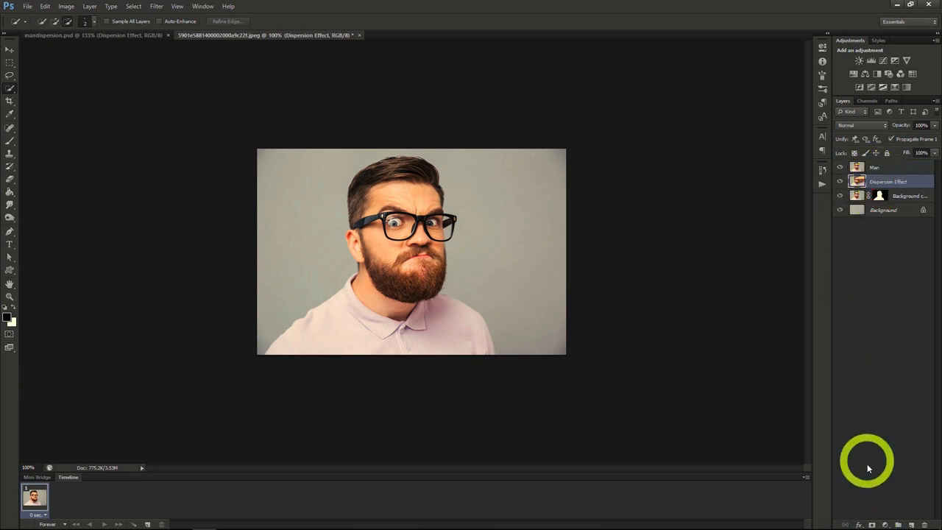
{"action": "left_click", "coordinate": [873, 526], "text": "alt"}
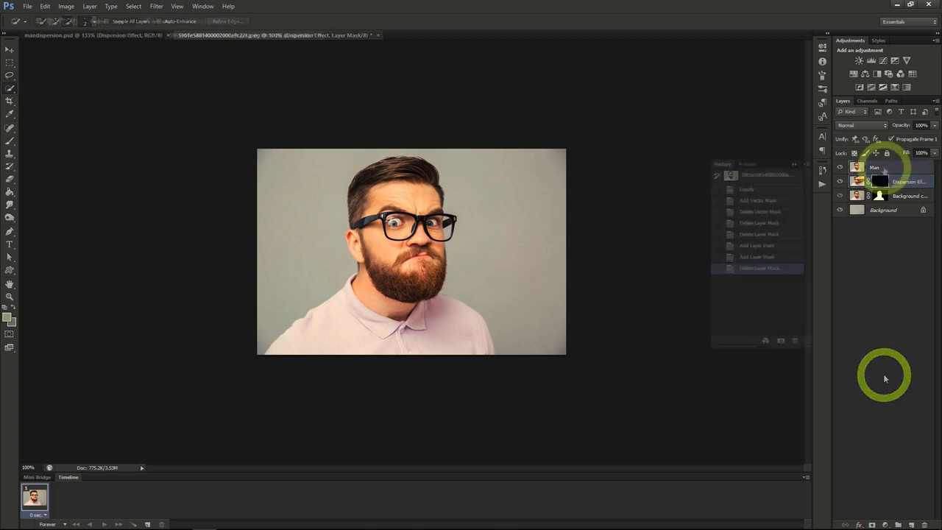
Step: Hide the Background copy layer, add a white layer mask to the Man layer, and make that mask active
{"action": "left_click", "coordinate": [883, 169]}
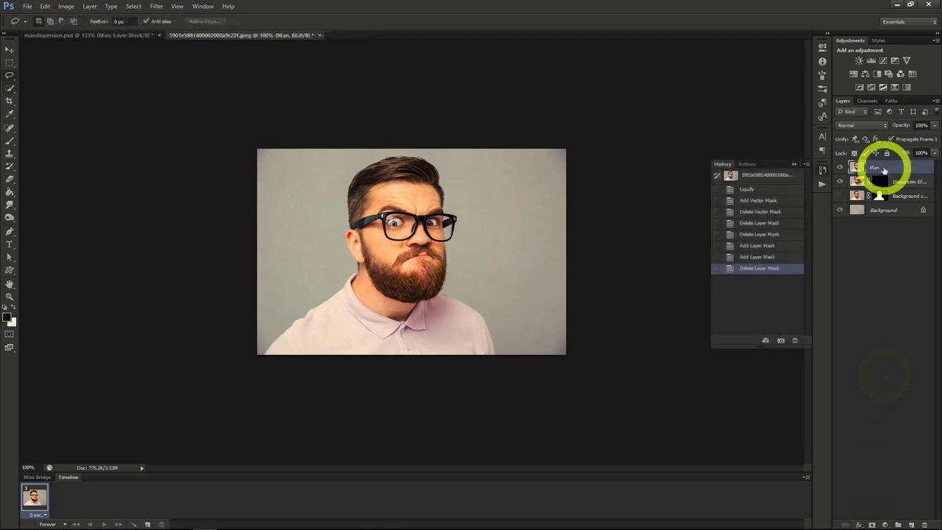
{"action": "left_click", "coordinate": [841, 197]}
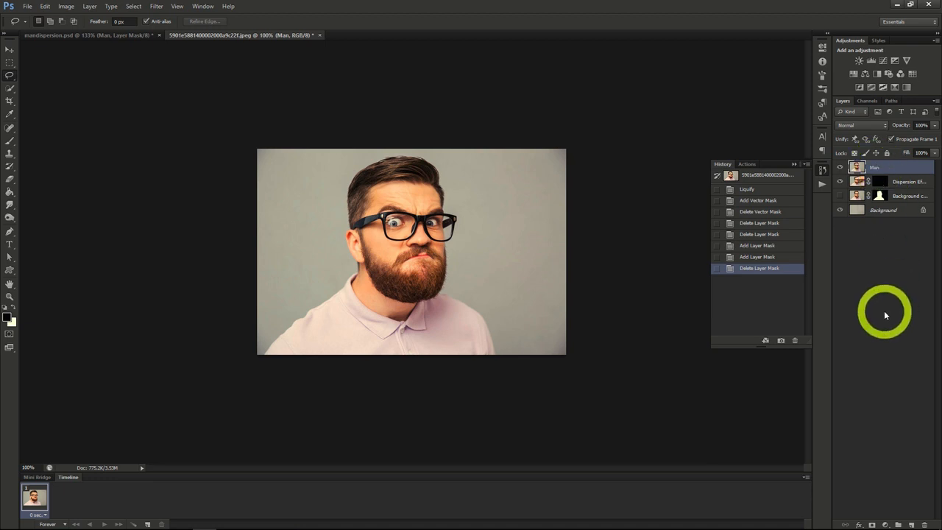
{"action": "left_click", "coordinate": [871, 524]}
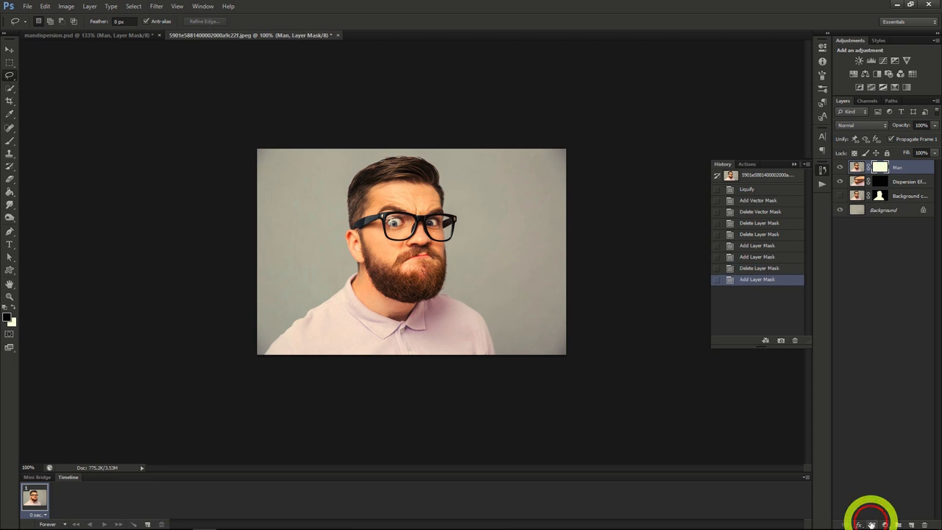
{"action": "left_click", "coordinate": [880, 182]}
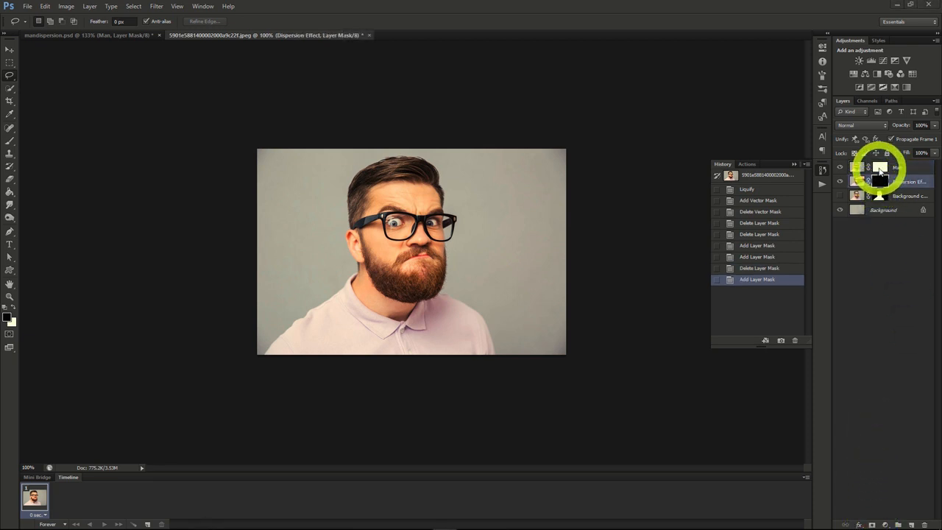
{"action": "left_click", "coordinate": [880, 169]}
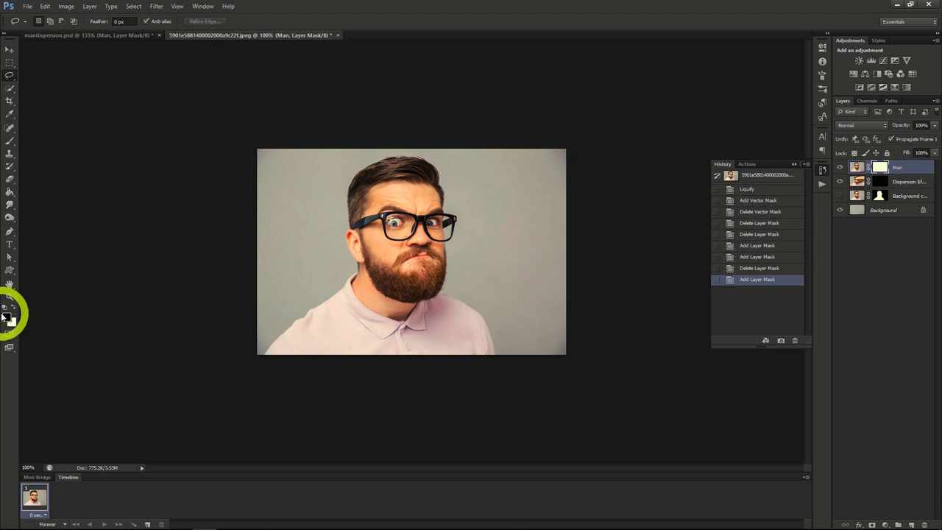
Step: Set up the Brush tool with a 2500 px scattered-fragment tip and reduce its size to 400 px
{"action": "left_click", "coordinate": [9, 143]}
{"action": "right_click", "coordinate": [54, 133]}
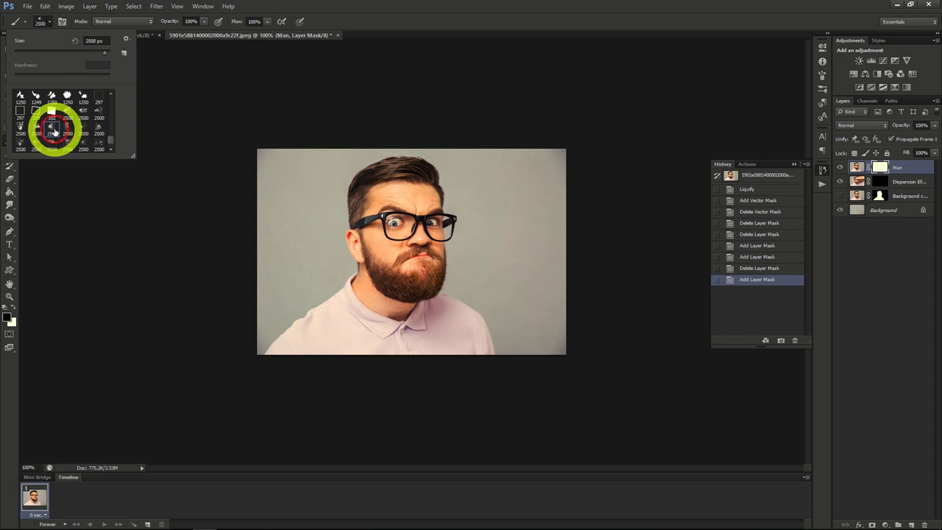
{"action": "left_click", "coordinate": [50, 22]}
{"action": "key", "text": "bracketleft"}
{"action": "key", "text": "bracketleft"}
{"action": "key", "text": "bracketleft"}
{"action": "key", "text": "bracketleft"}
{"action": "key", "text": "bracketleft"}
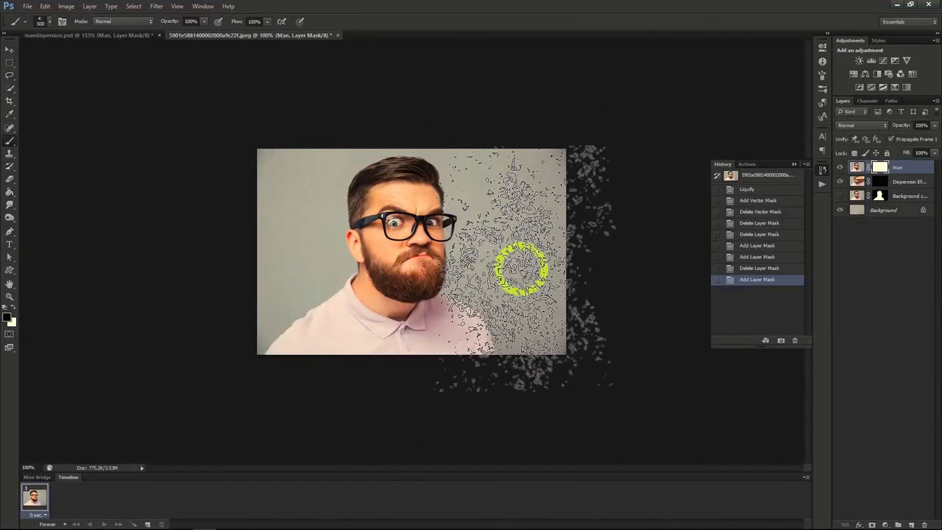
{"action": "key", "text": "bracketleft"}
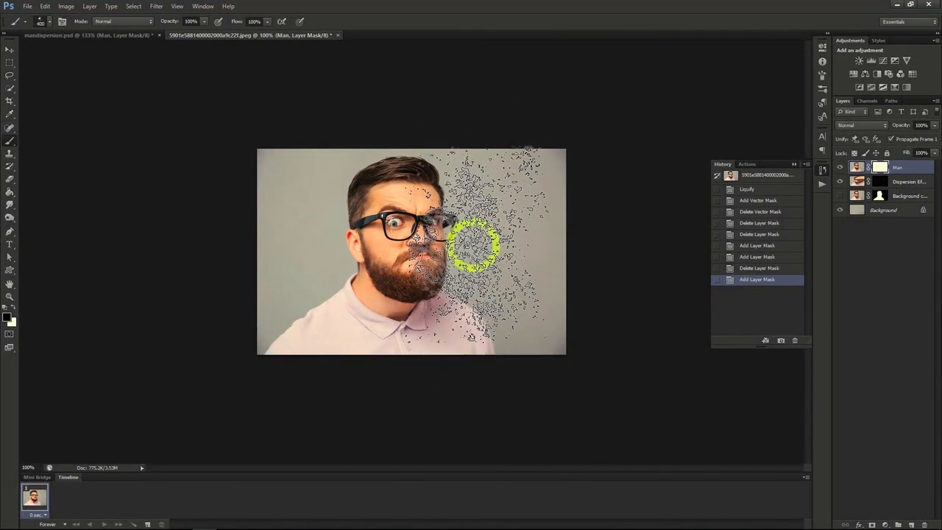
Step: Stamp black fragments on the Man layer mask along the hair, face, beard and shoulder edge on the image's right side
{"action": "left_click", "coordinate": [480, 236]}
{"action": "left_click", "coordinate": [484, 204]}
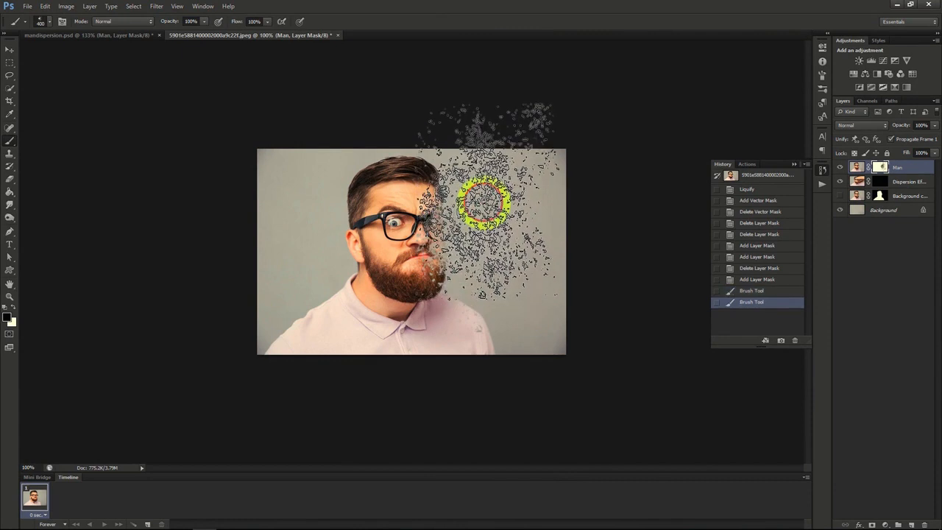
{"action": "left_click", "coordinate": [473, 166]}
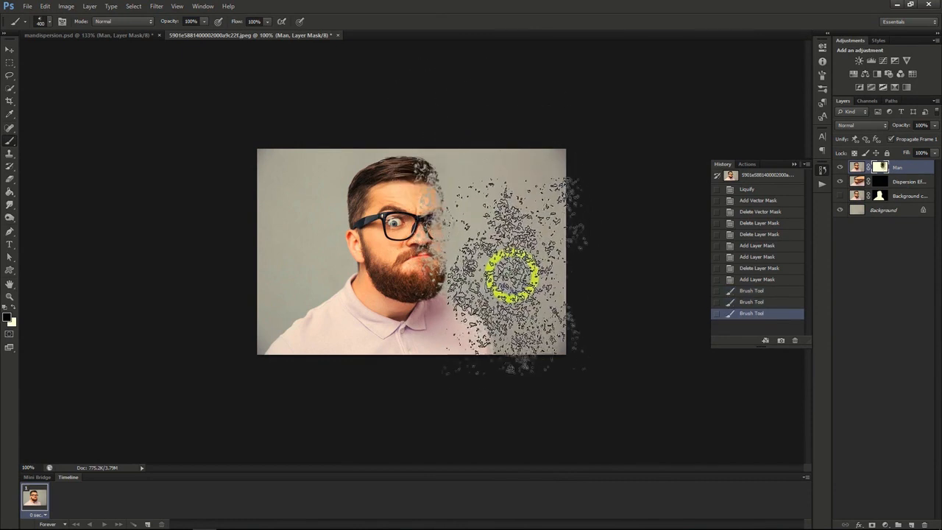
{"action": "left_click", "coordinate": [504, 293]}
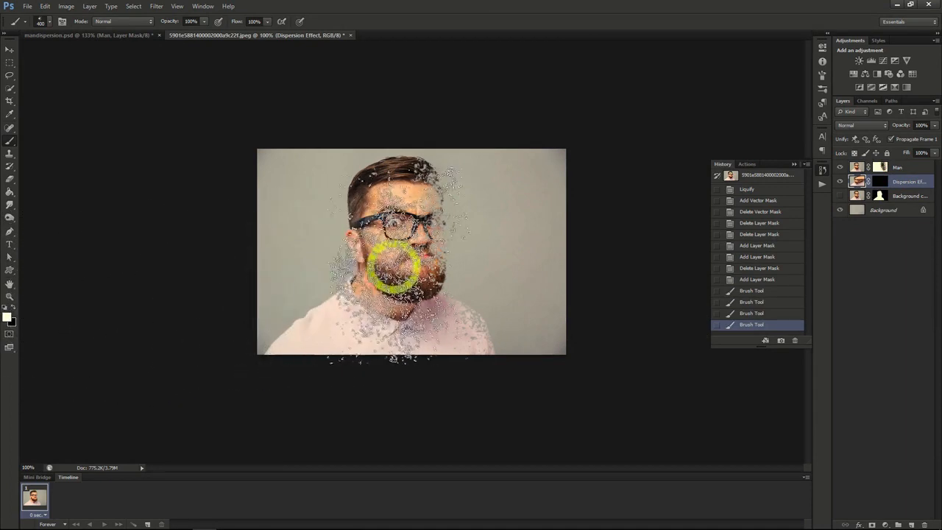
Step: Stamp white on the Dispersion Effect mask with another fragment brush at 400 px, revealing scattered pieces from the face to the image's right edge
{"action": "left_click", "coordinate": [46, 22]}
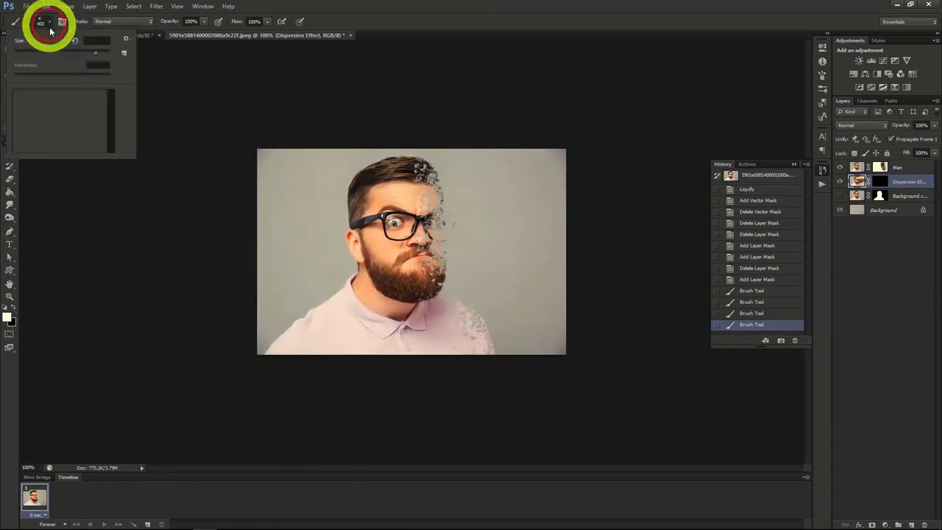
{"action": "left_click", "coordinate": [72, 129]}
{"action": "left_click", "coordinate": [46, 22]}
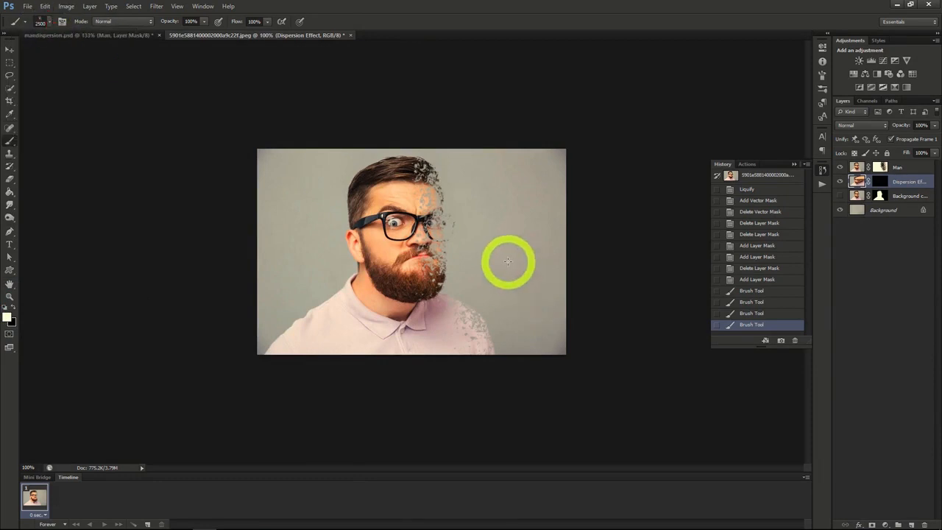
{"action": "left_click", "coordinate": [491, 243]}
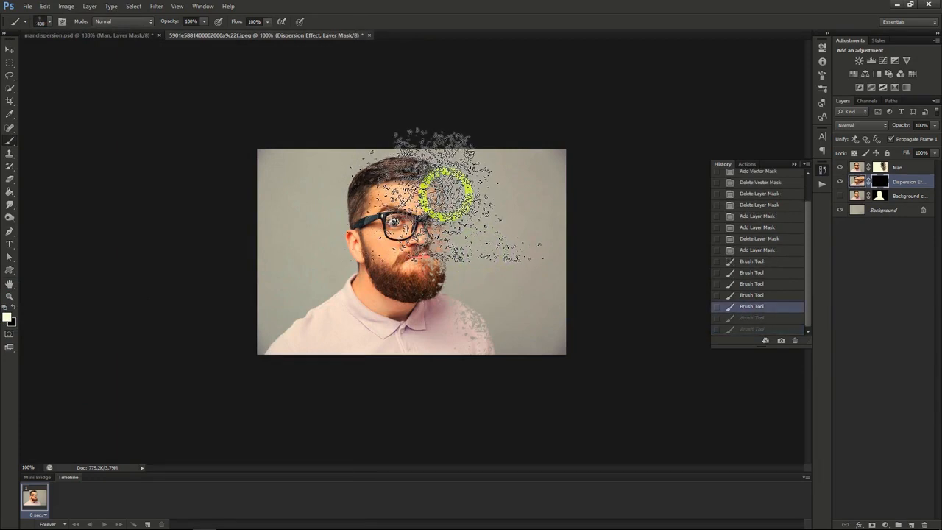
{"action": "left_click", "coordinate": [444, 193]}
{"action": "left_click", "coordinate": [472, 271]}
{"action": "left_click", "coordinate": [518, 308]}
{"action": "left_click", "coordinate": [558, 281]}
{"action": "left_click", "coordinate": [510, 189]}
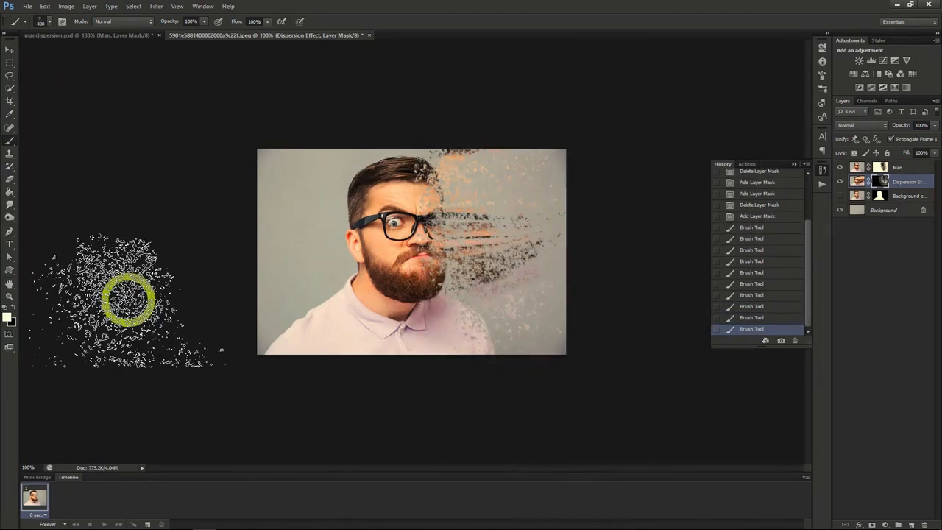